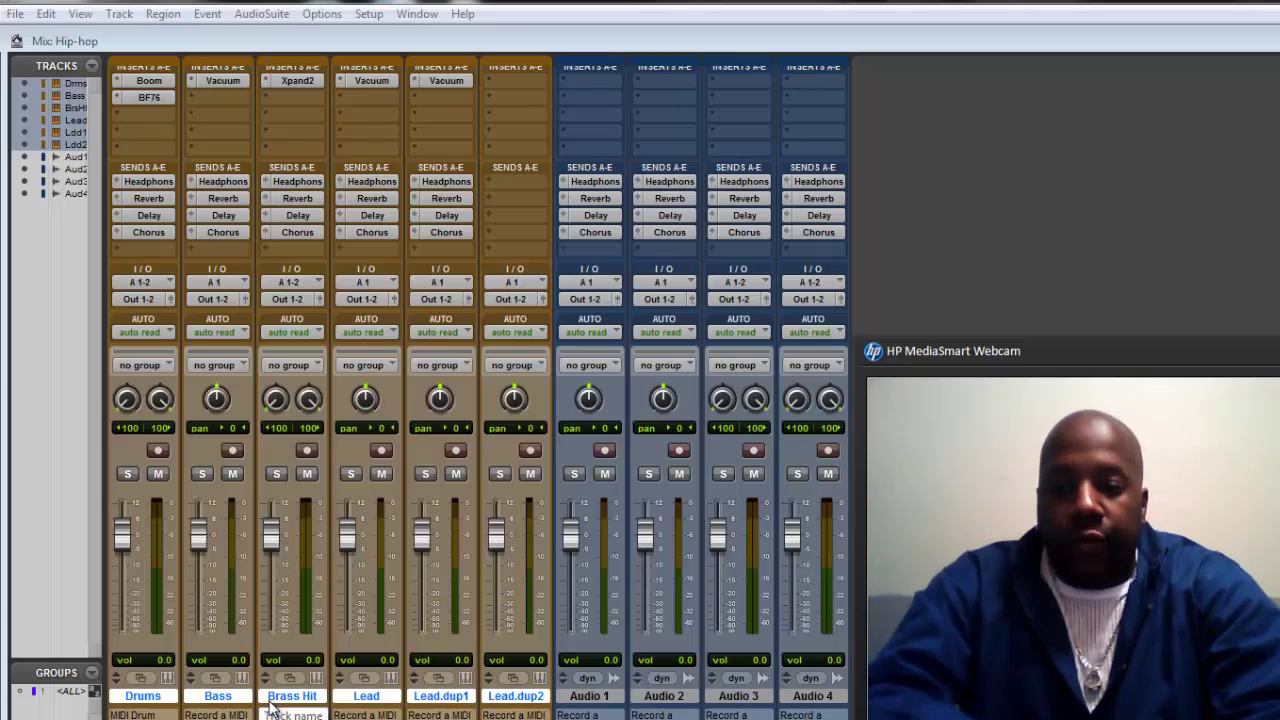
Bring up the context menu of actions for the Brass Hit MIDI track.
right_click(270, 700)
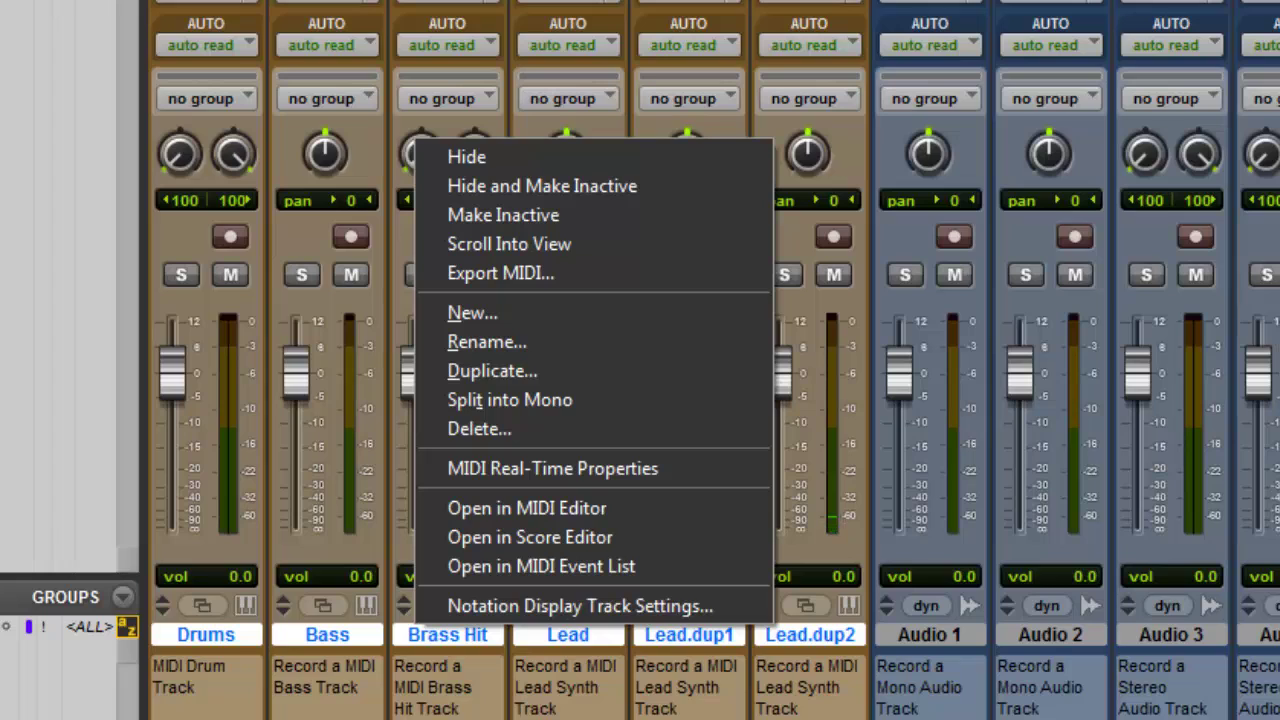
Hide and deactivate all six selected MIDI tracks, leaving the four audio tracks visible.
key("Escape")
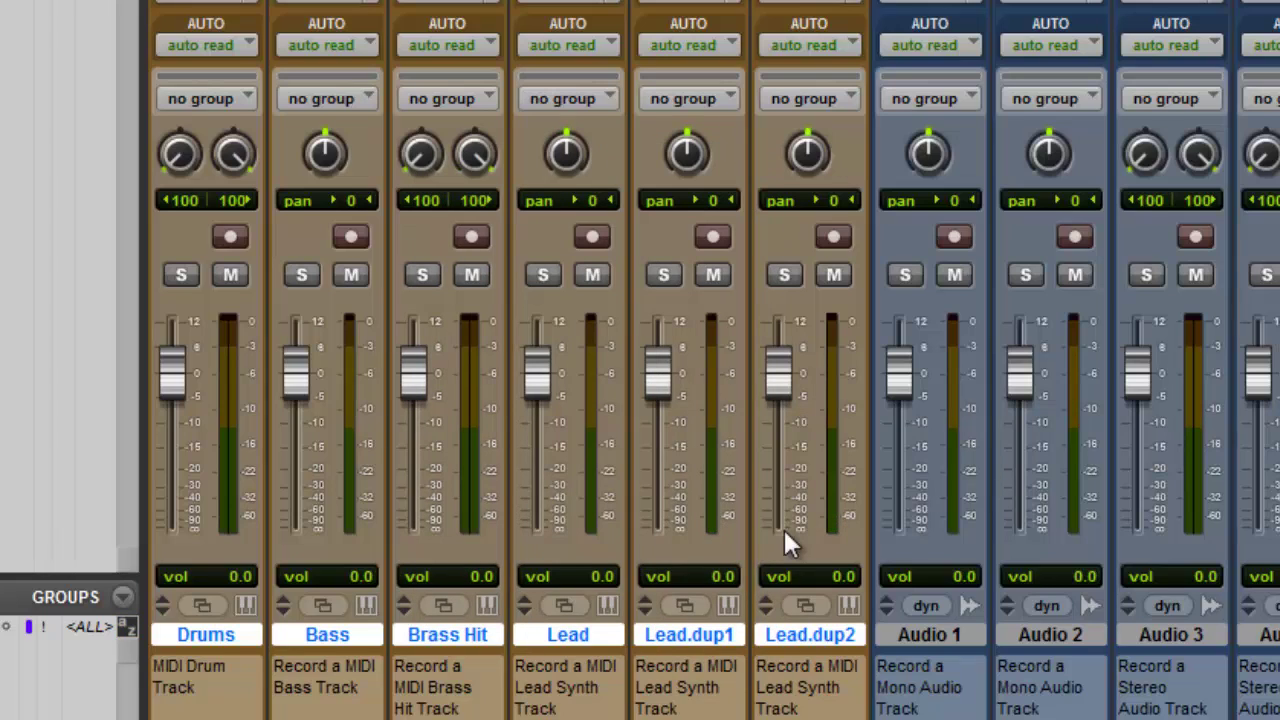
right_click(462, 643)
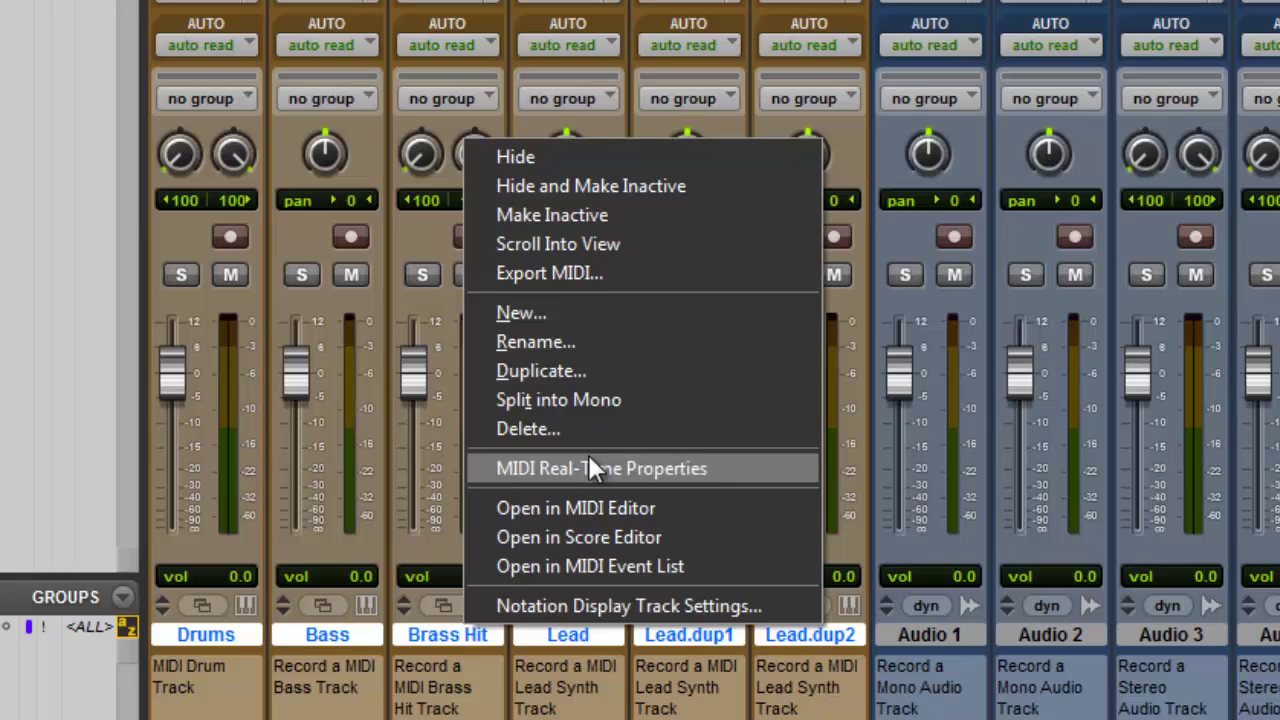
left_click(573, 187)
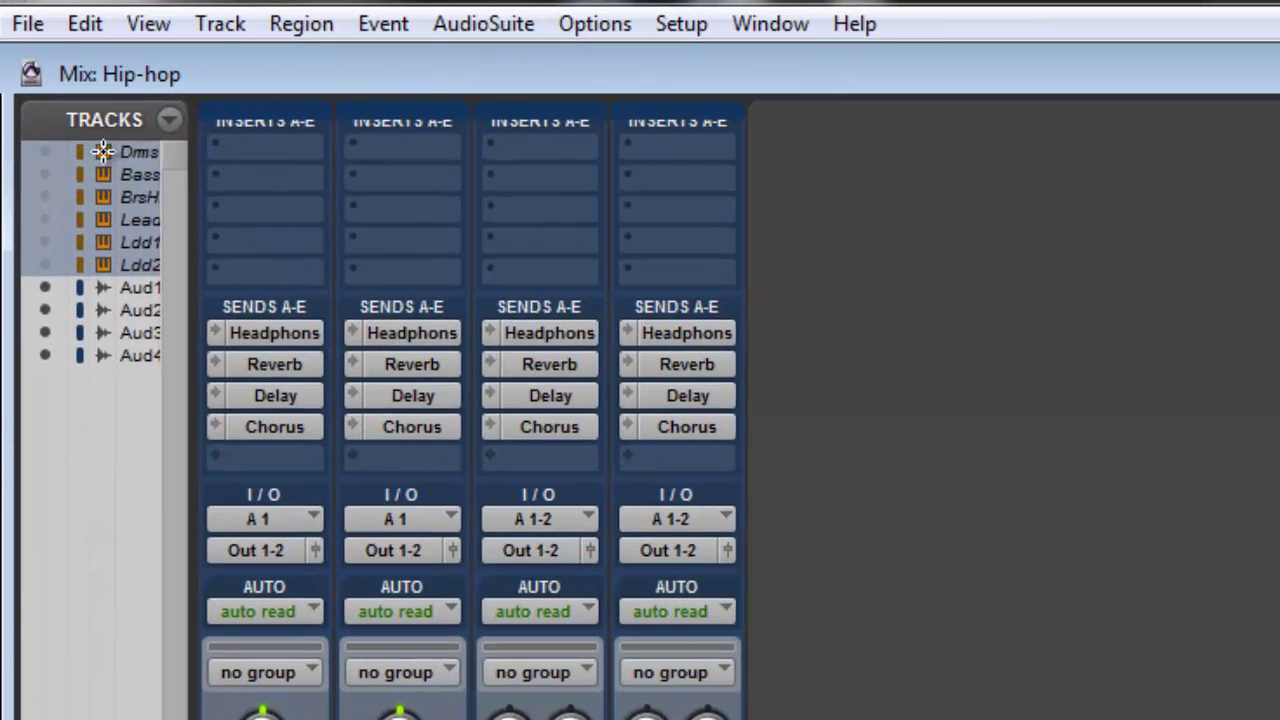
Show the six hidden MIDI tracks again and make them active from the Tracks list.
right_click(103, 151)
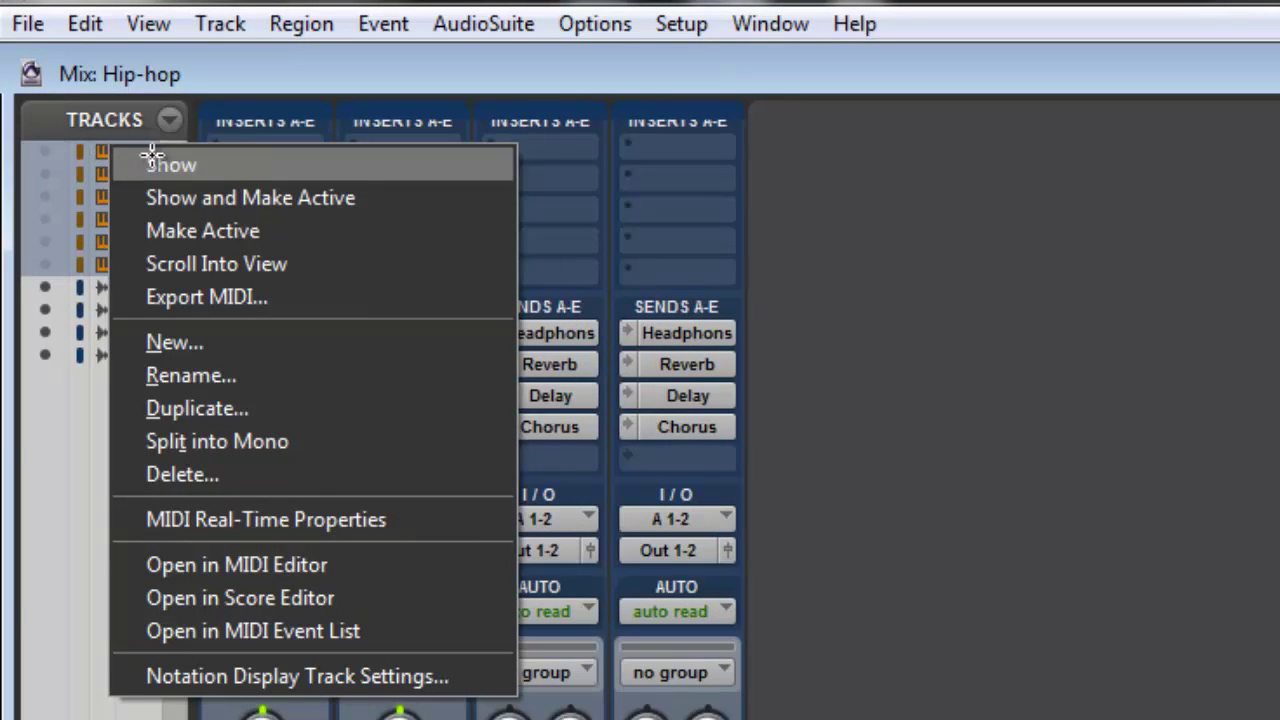
left_click(225, 197)
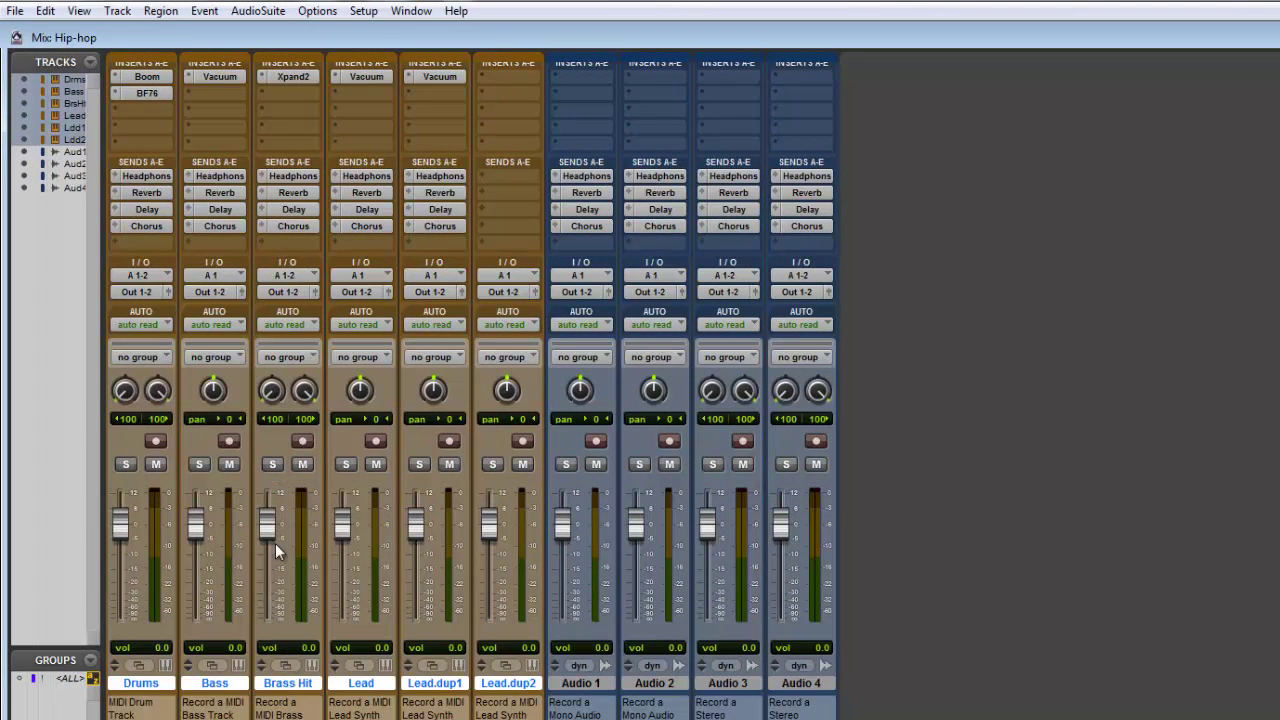
Deactivate the six MIDI tracks, Drums through Lead.dup2, while keeping them visible.
right_click(305, 685)
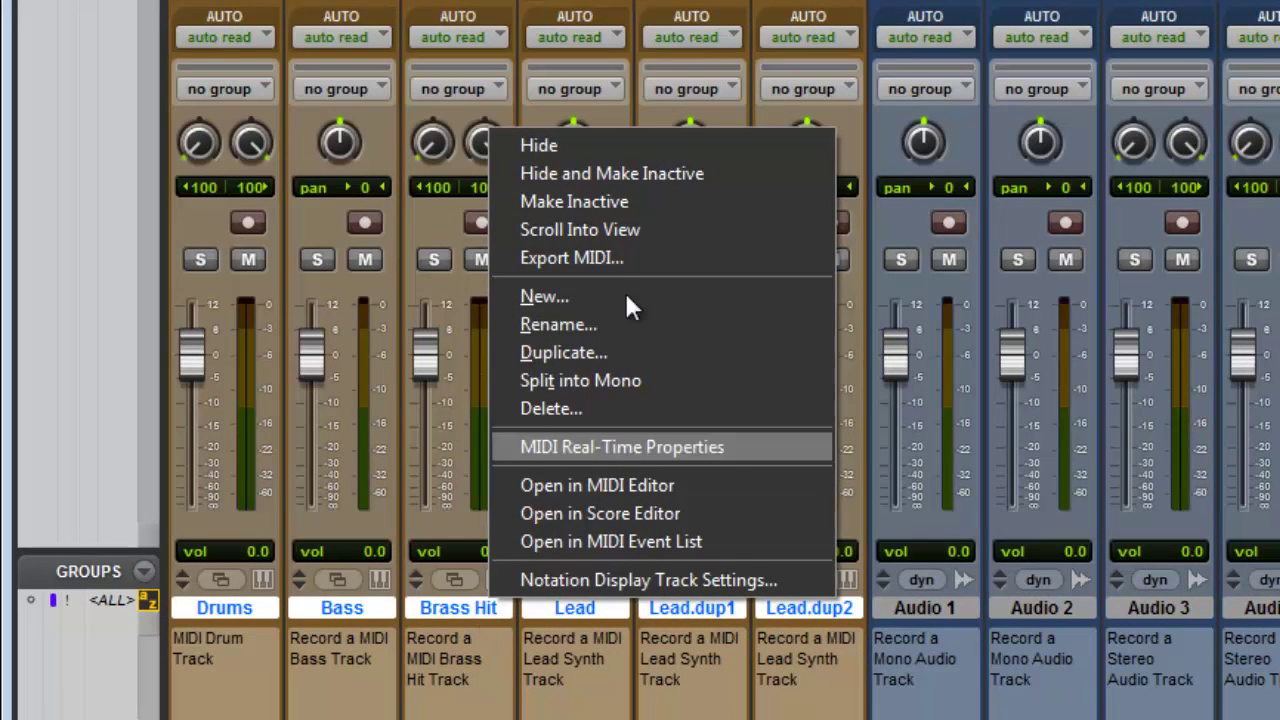
left_click(586, 206)
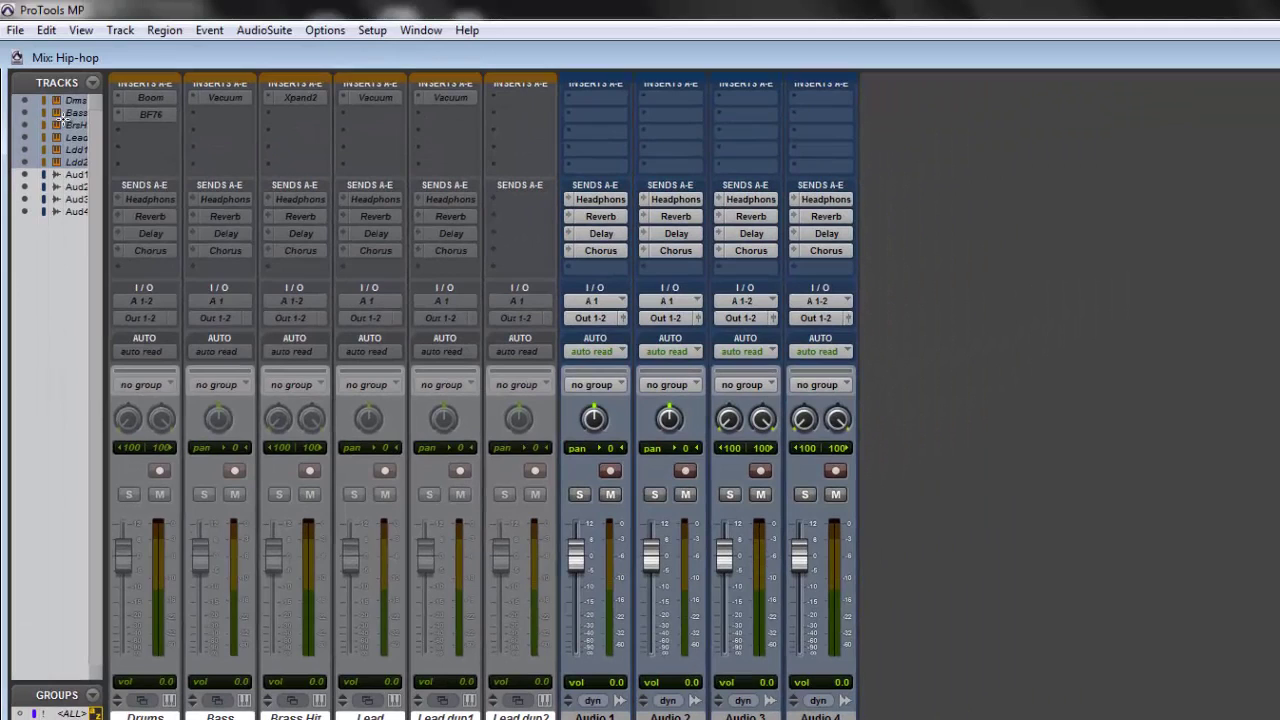
Reactivate the six greyed-out MIDI tracks from the Tracks list.
right_click(62, 119)
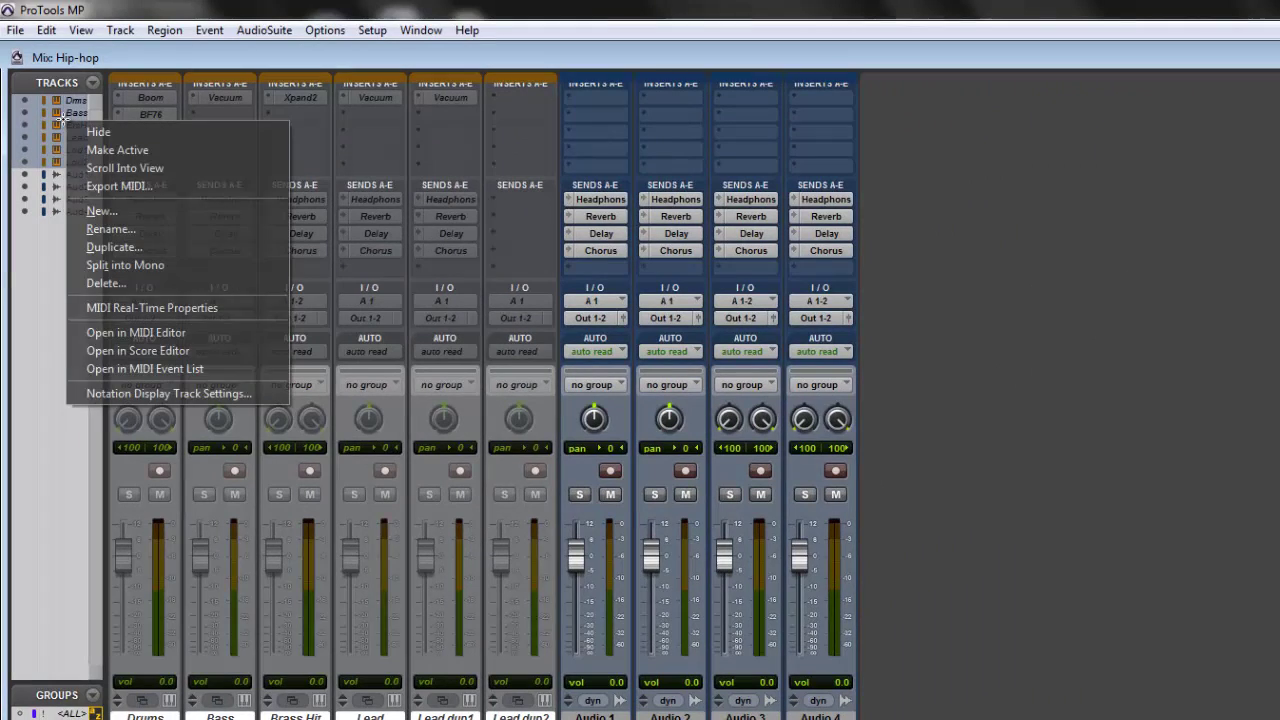
left_click(118, 149)
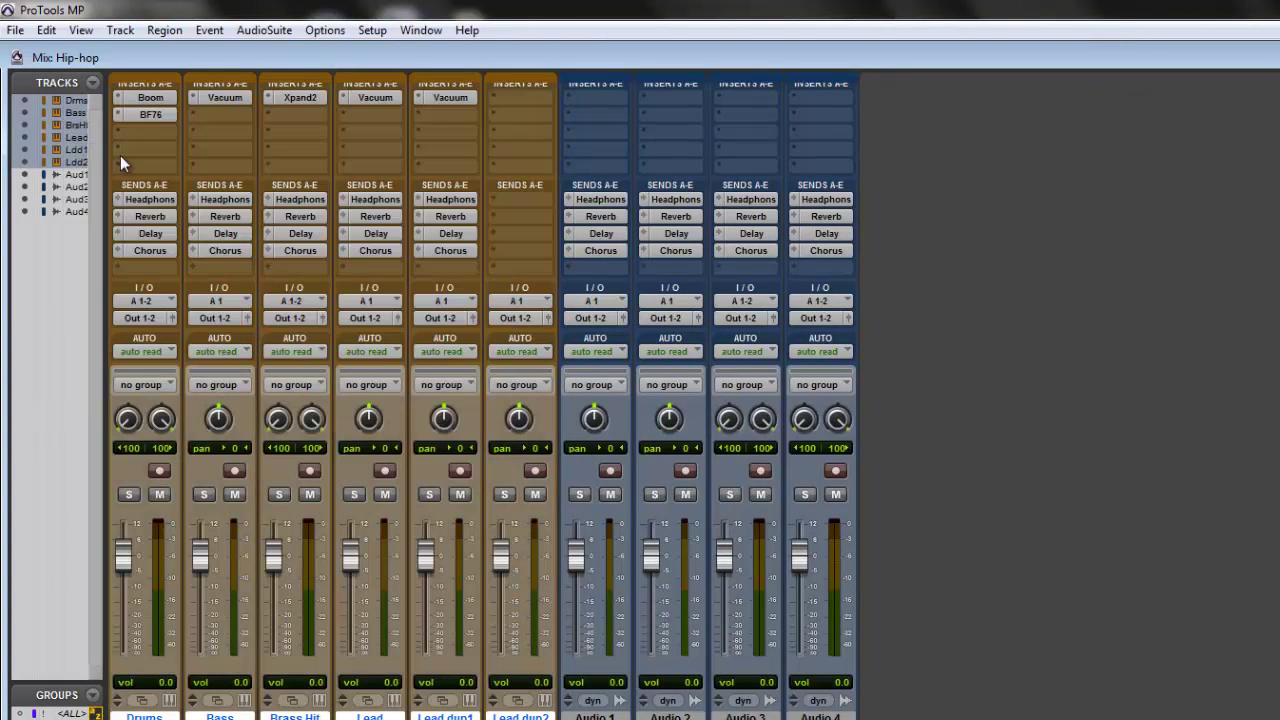